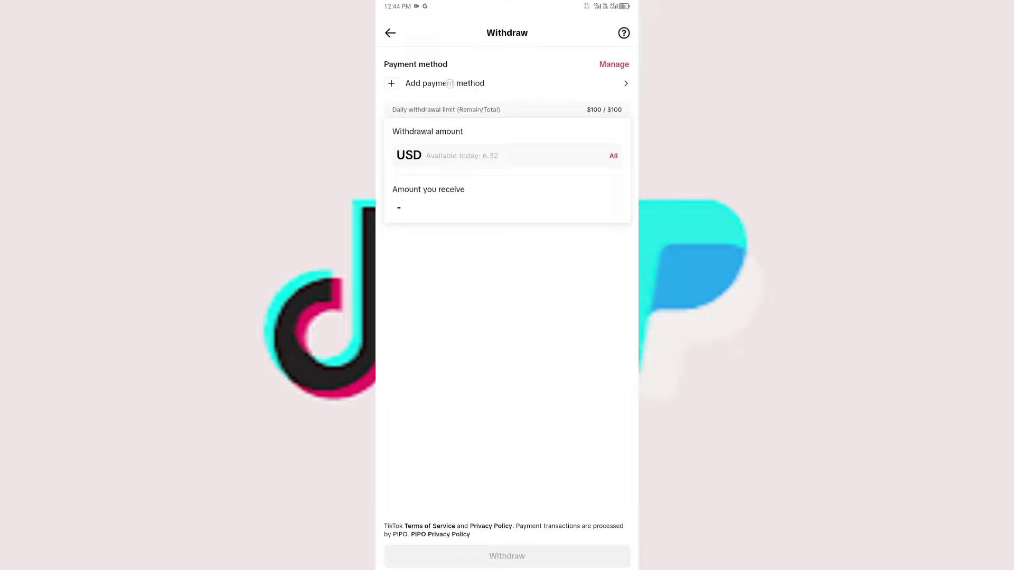
- Start adding a payment method, triggering the SMS verification code screen
{"action": "left_click", "coordinate": [450, 83]}
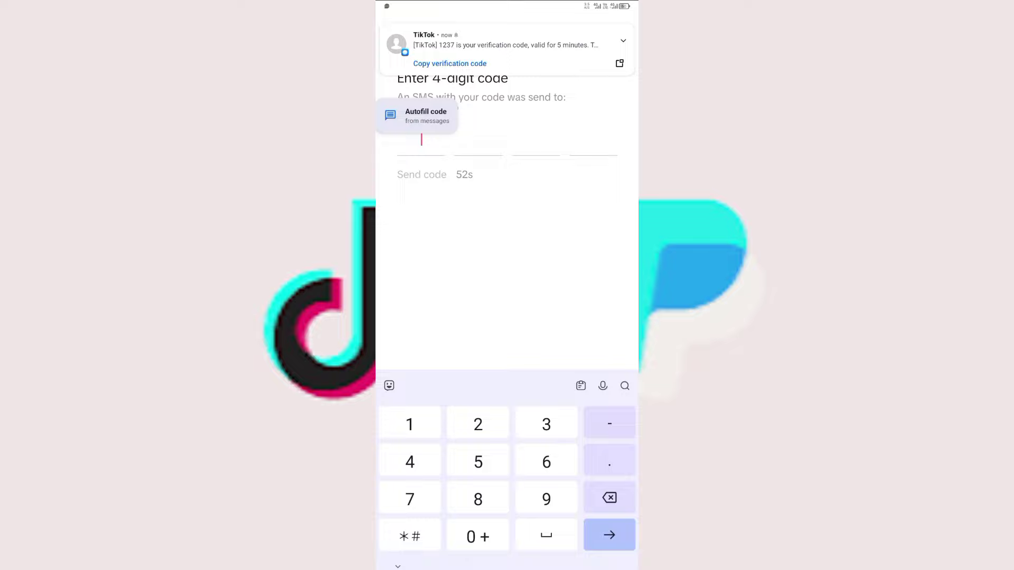
- Enter the 4-digit SMS verification code on the number keypad
{"action": "left_click", "coordinate": [410, 424]}
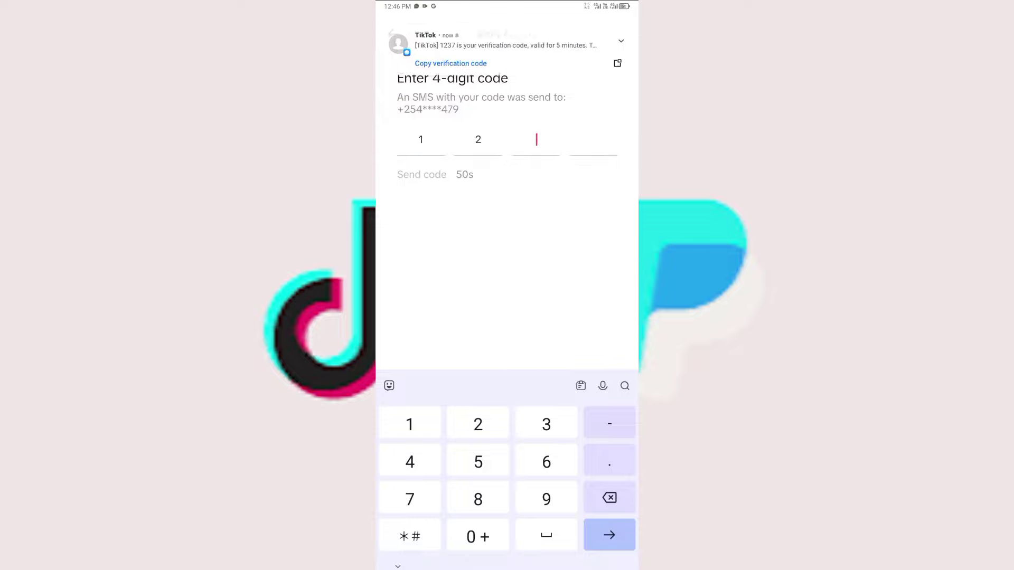
{"action": "type", "text": "37"}
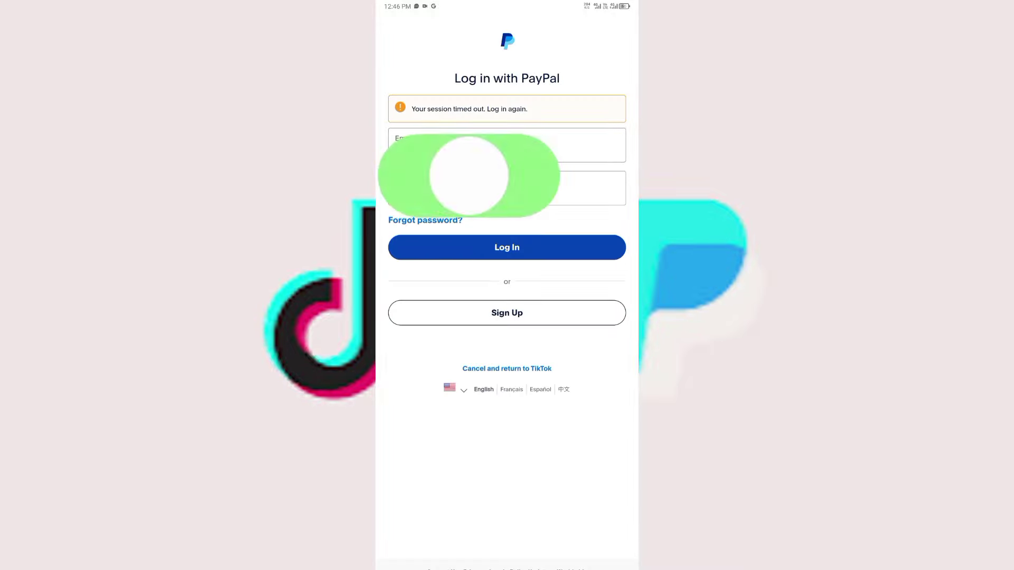
- Fill the PayPal login with the saved account email and its password
{"action": "left_click", "coordinate": [593, 145]}
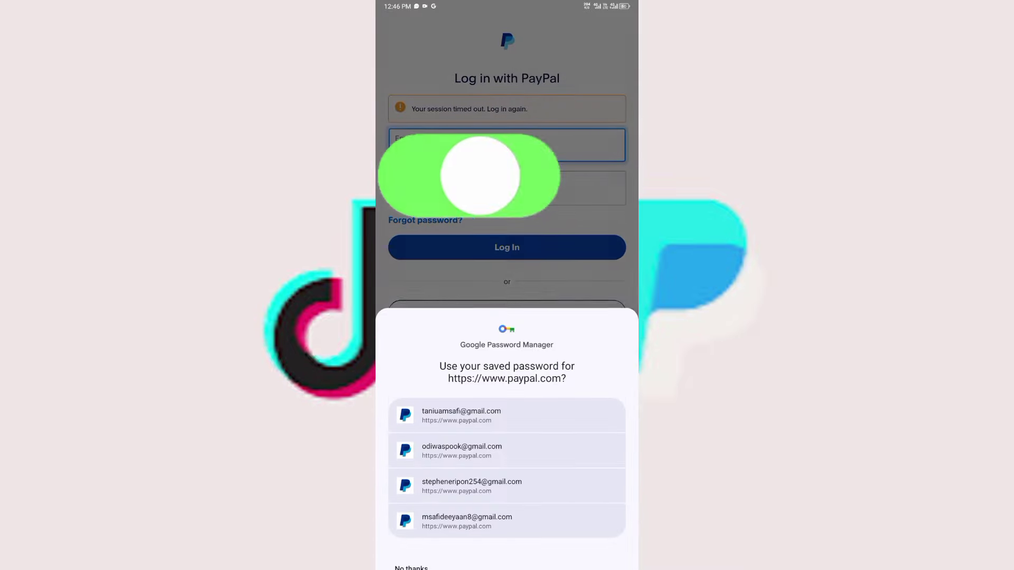
{"action": "left_click", "coordinate": [593, 145]}
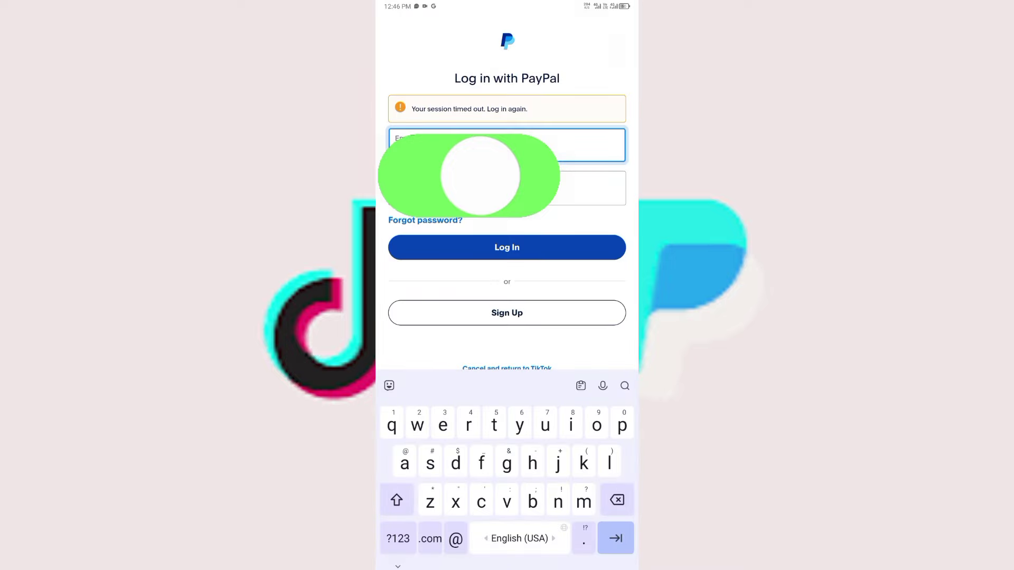
{"action": "left_click", "coordinate": [594, 188]}
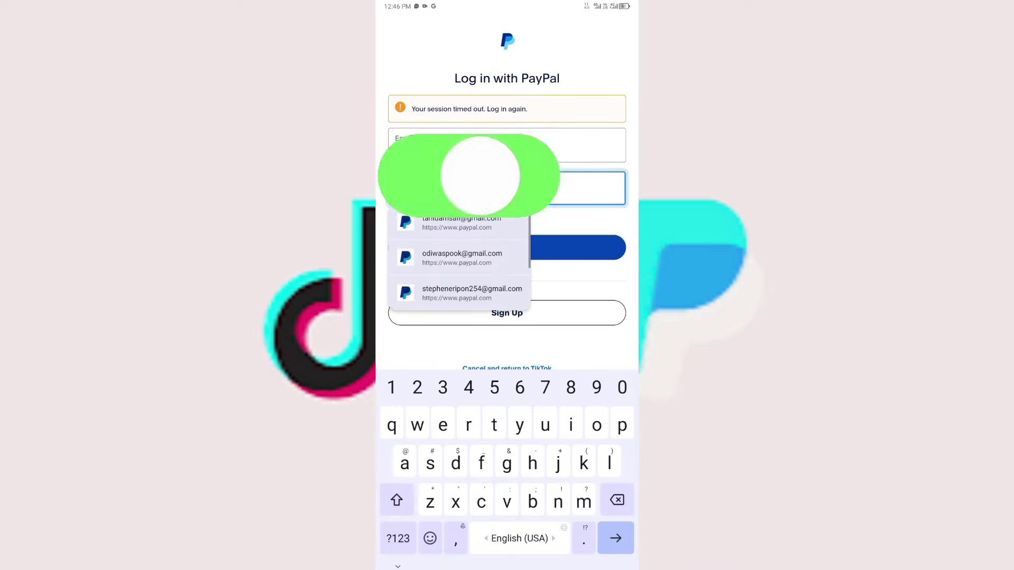
{"action": "type", "text": "ks"}
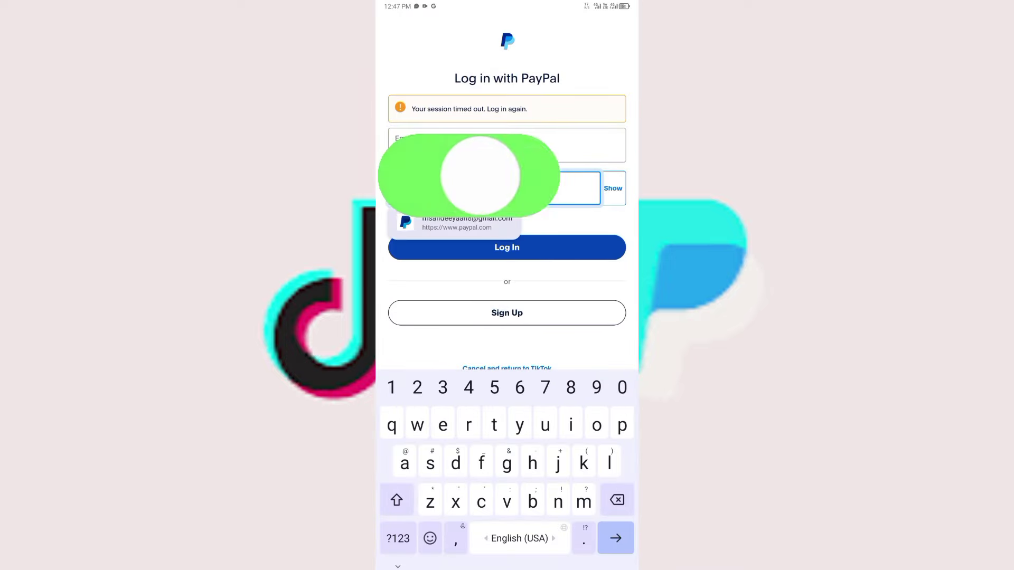
{"action": "type", "text": "f"}
{"action": "type", "text": "wt"}
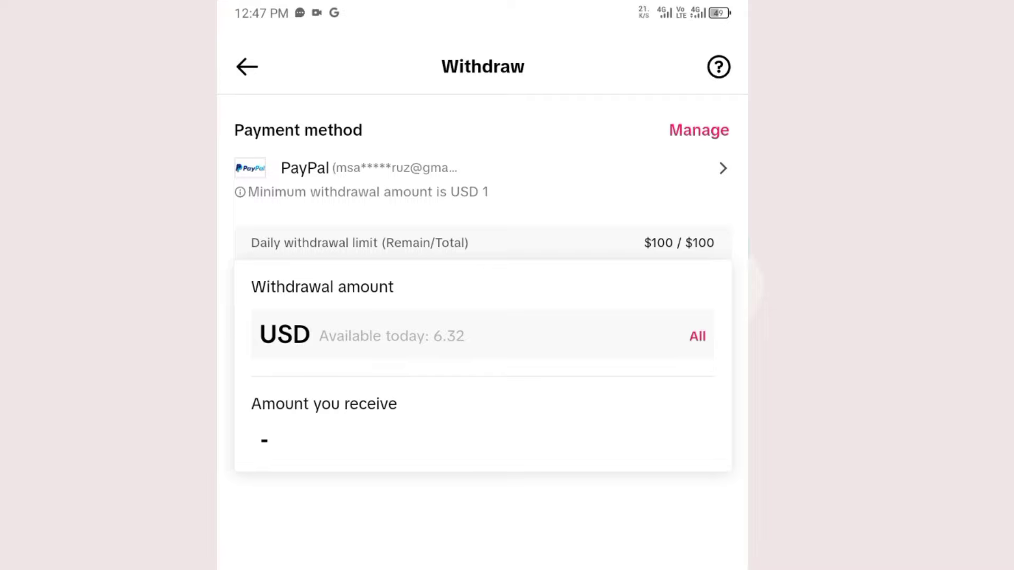
- Fill the withdrawal amount with the full 6.32 USD available balance
{"action": "left_click", "coordinate": [698, 336]}
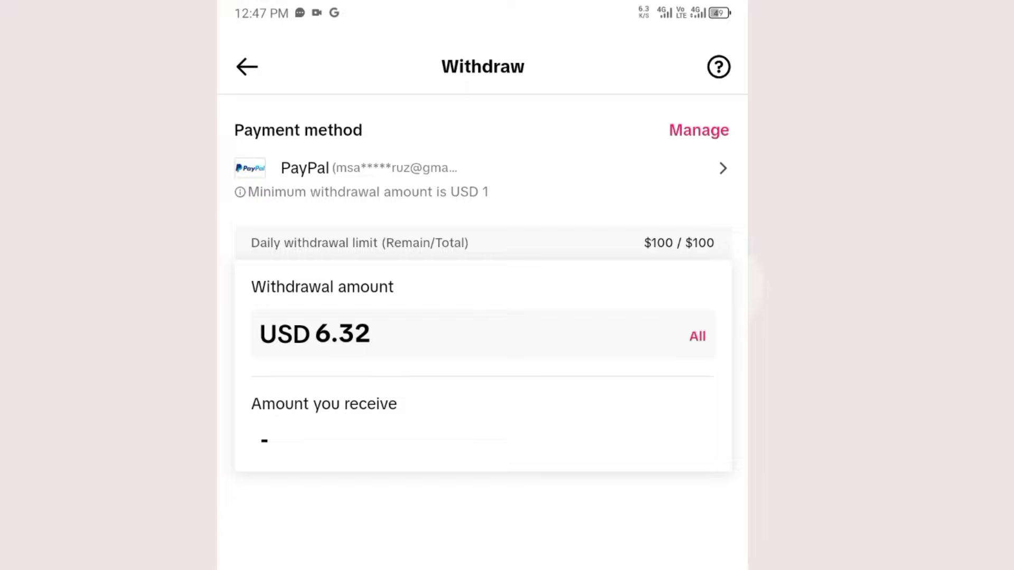